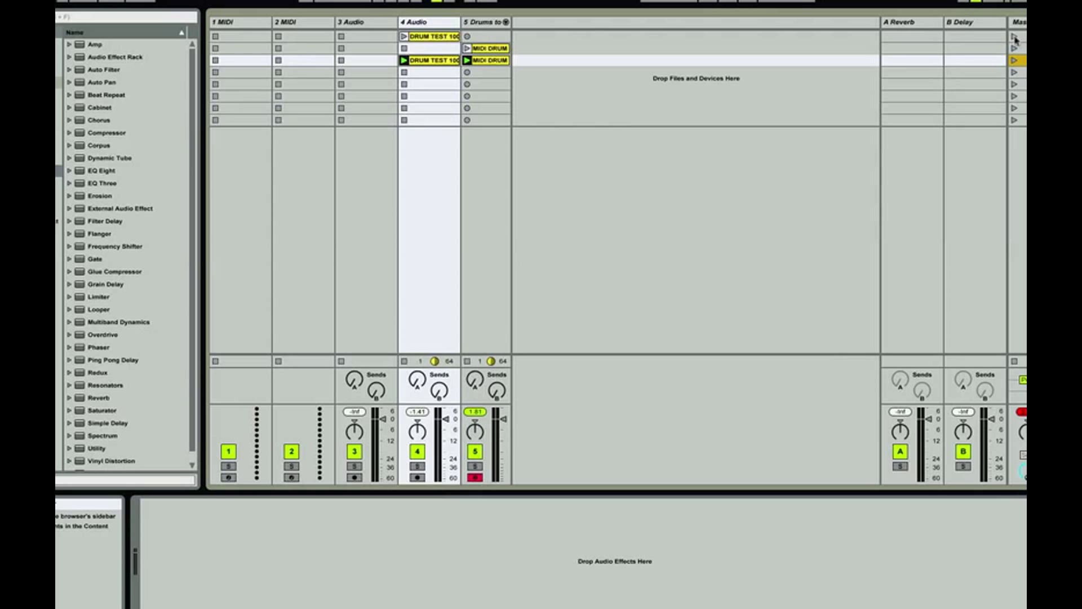
Launch Scene 1 to play the DRUM TEST audio clip on track 4
click(1016, 39)
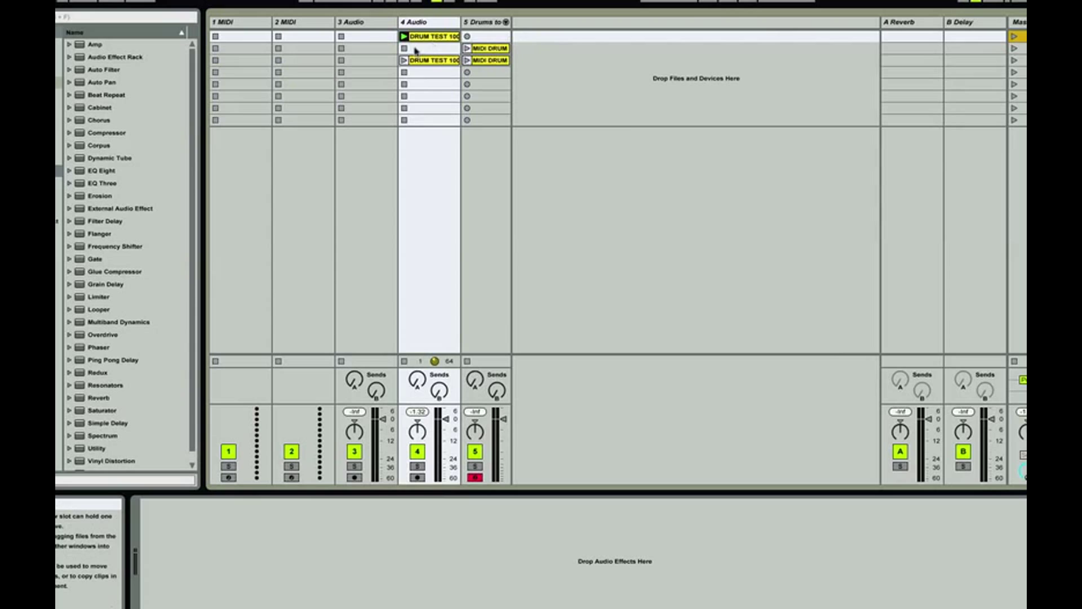
right_click(432, 37)
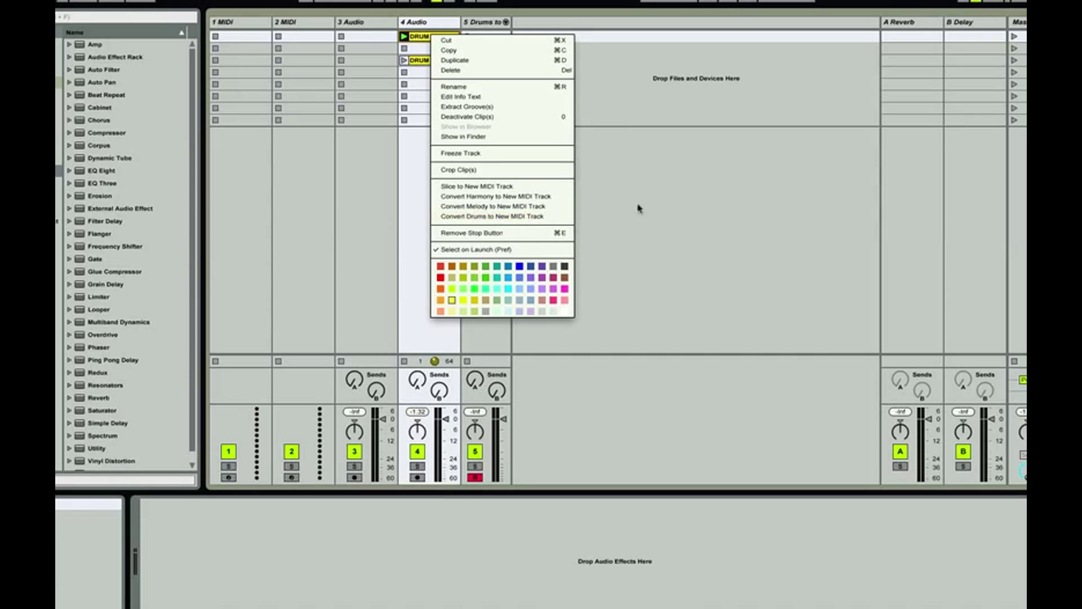
click(499, 216)
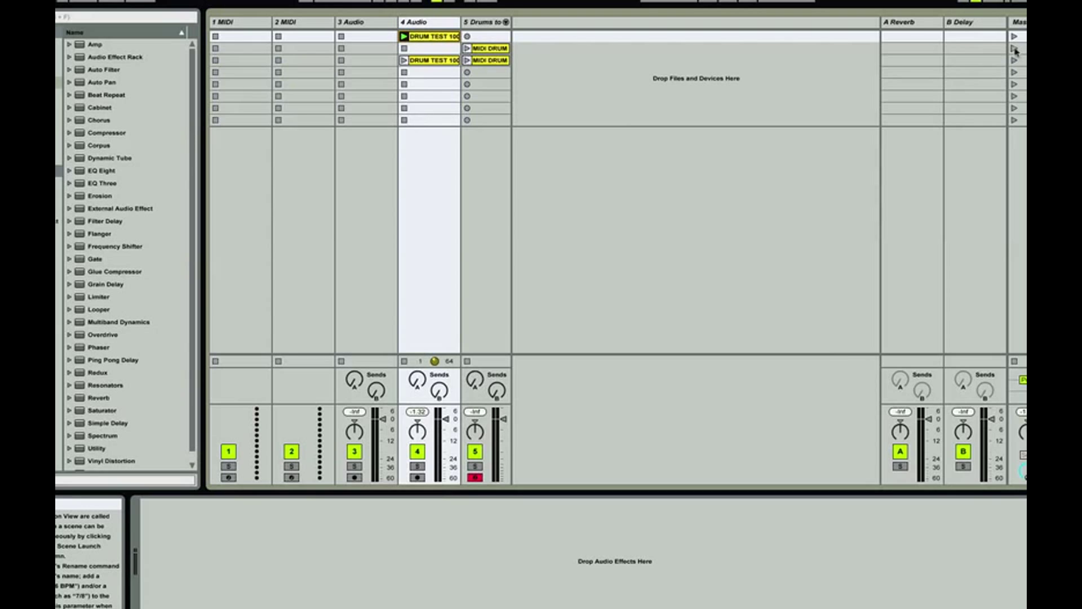
Launch Scene 2 to hear the converted MIDI DRUM clip on track 5
click(1015, 50)
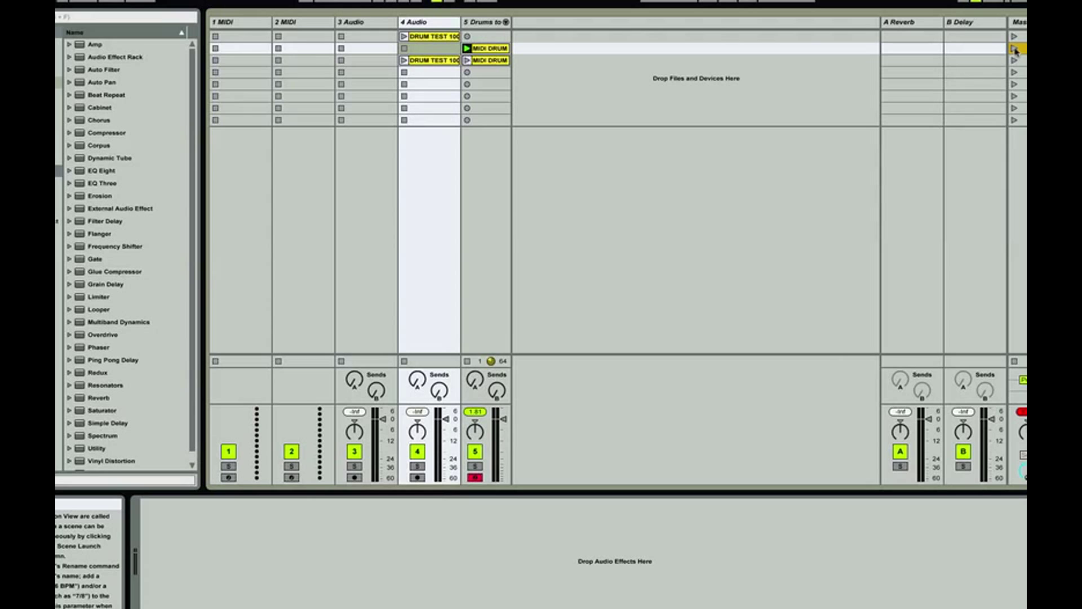
In the MIDI DRUM clip, move Hihat Closed notes from bar 7 to Cymbal 606, and the bar-7 snare to Hihat Combo 606
double_click(499, 49)
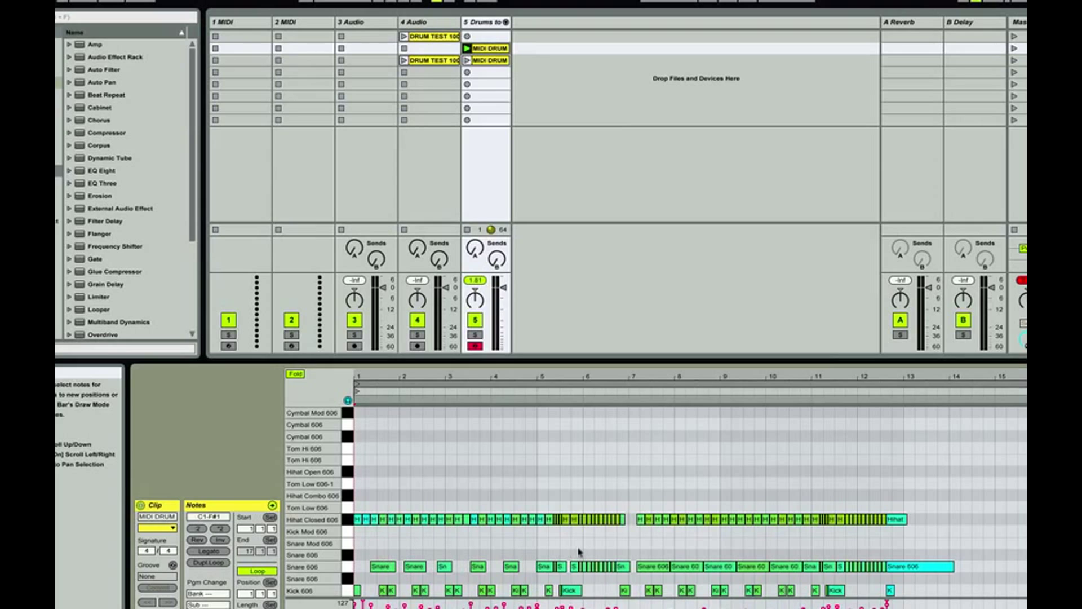
click(641, 501)
mouse_move(642, 491)
mouse_down()
mouse_move(760, 543)
mouse_move(914, 534)
mouse_up()
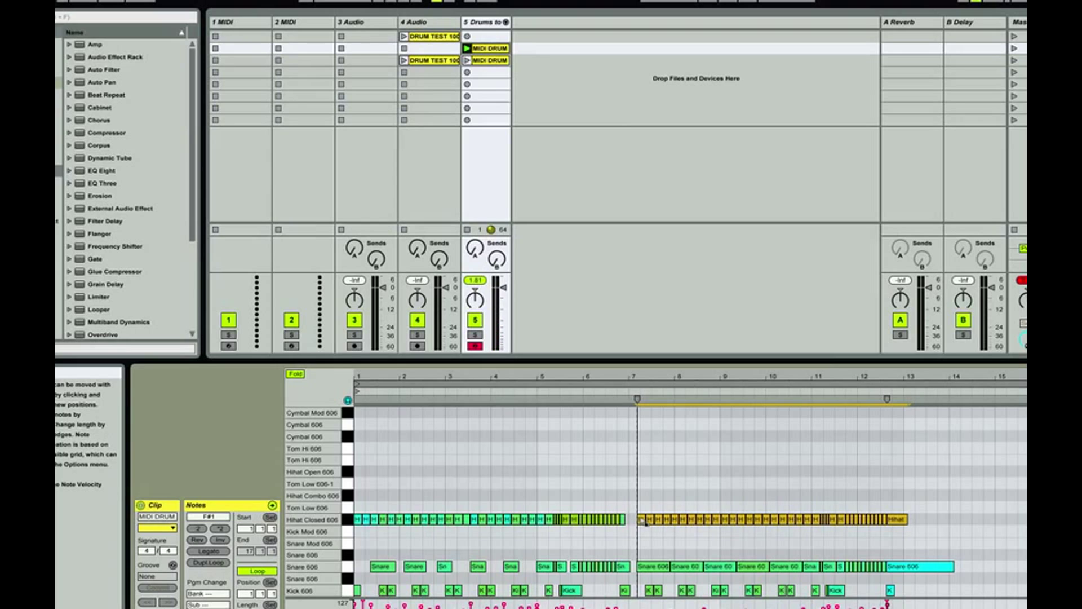
drag(642, 523, 643, 448)
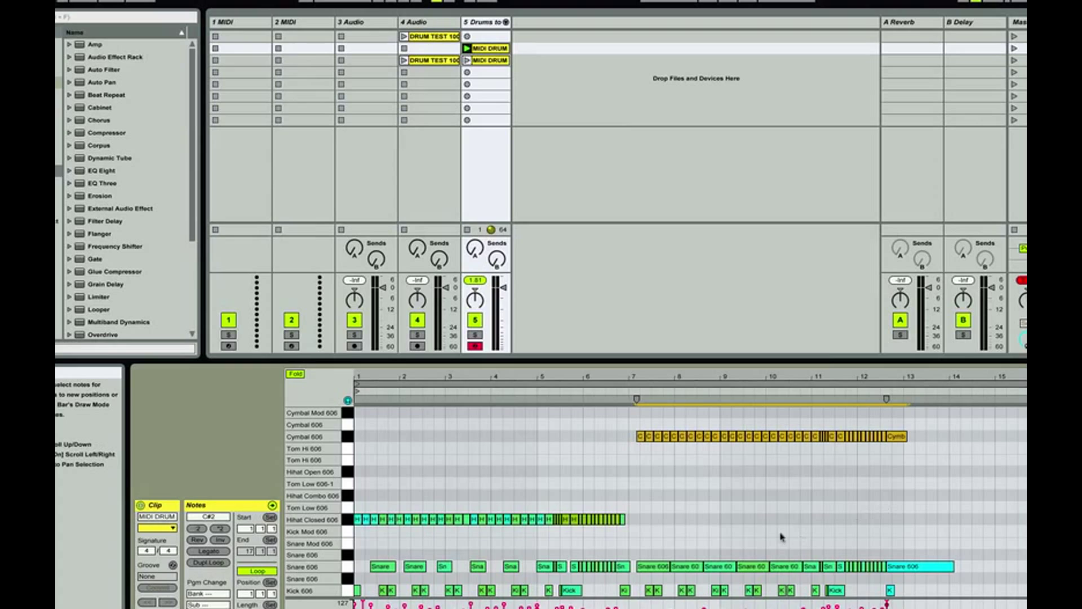
click(651, 567)
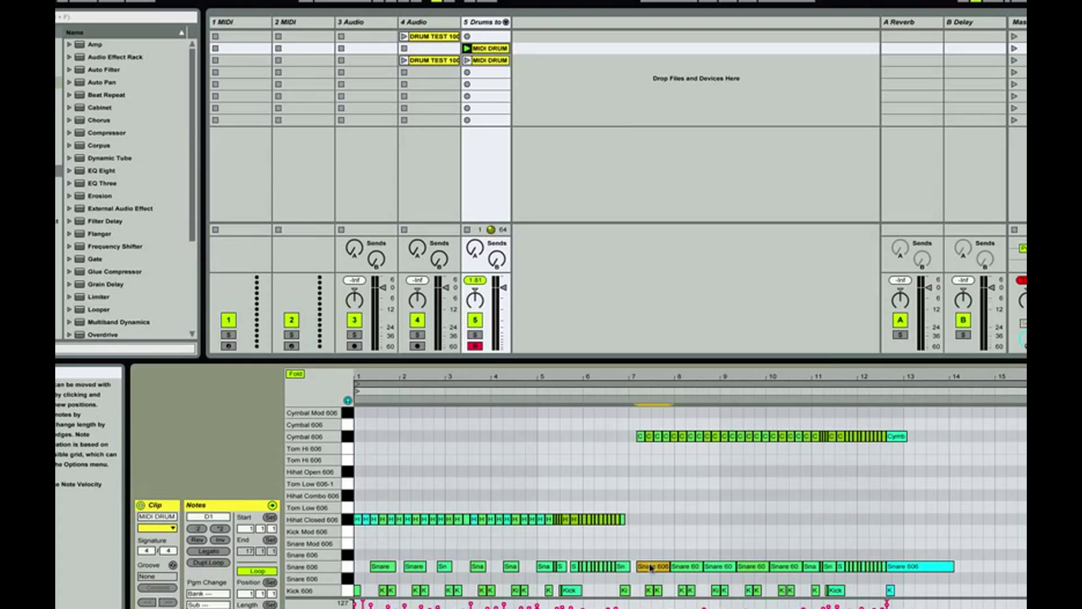
drag(652, 568, 656, 497)
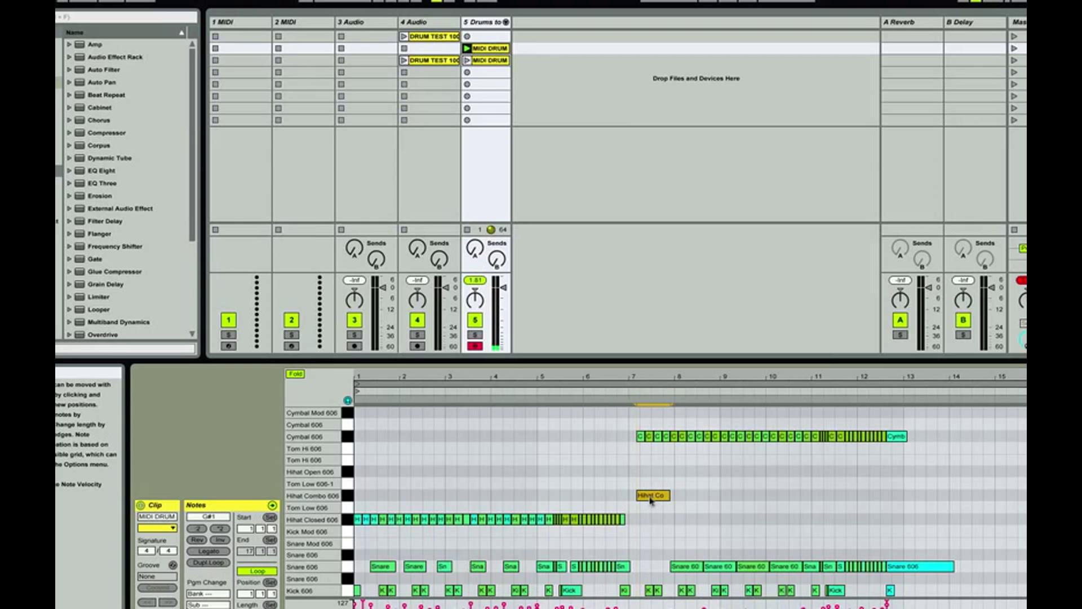